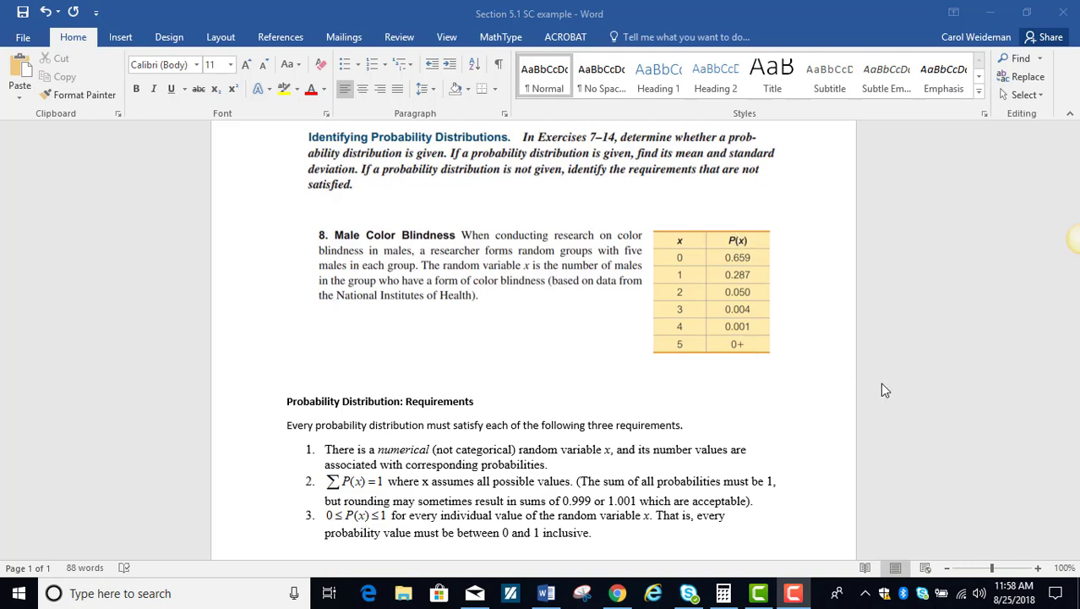
Sum 0.659 + 0.287 + 0.05 + 0.004 + 0.001 in Windows Calculator to get 1.001.
scroll(884, 390, "down", 1)
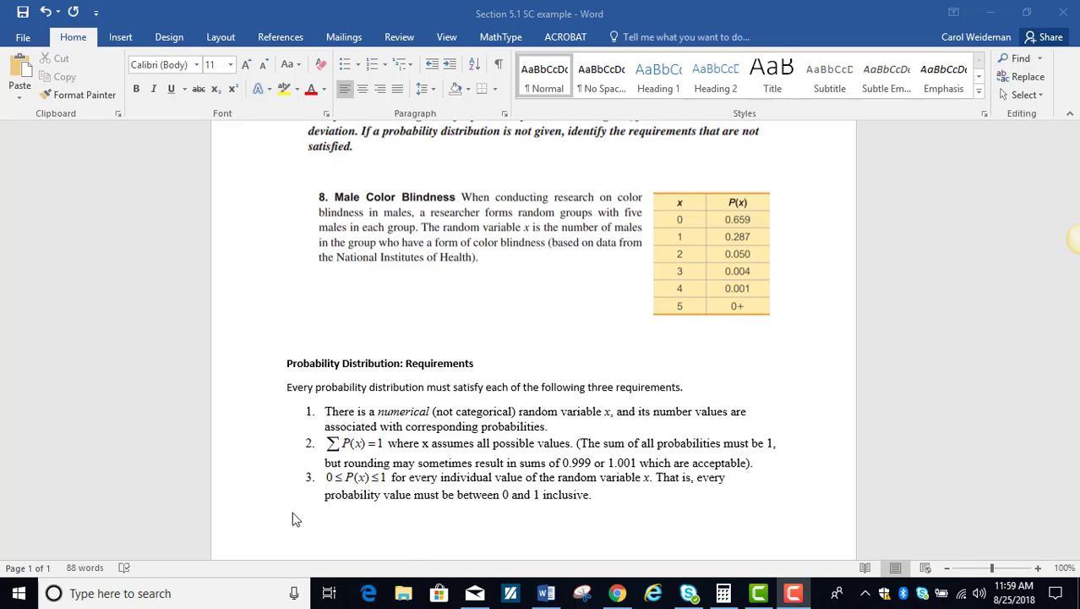
left_click(724, 593)
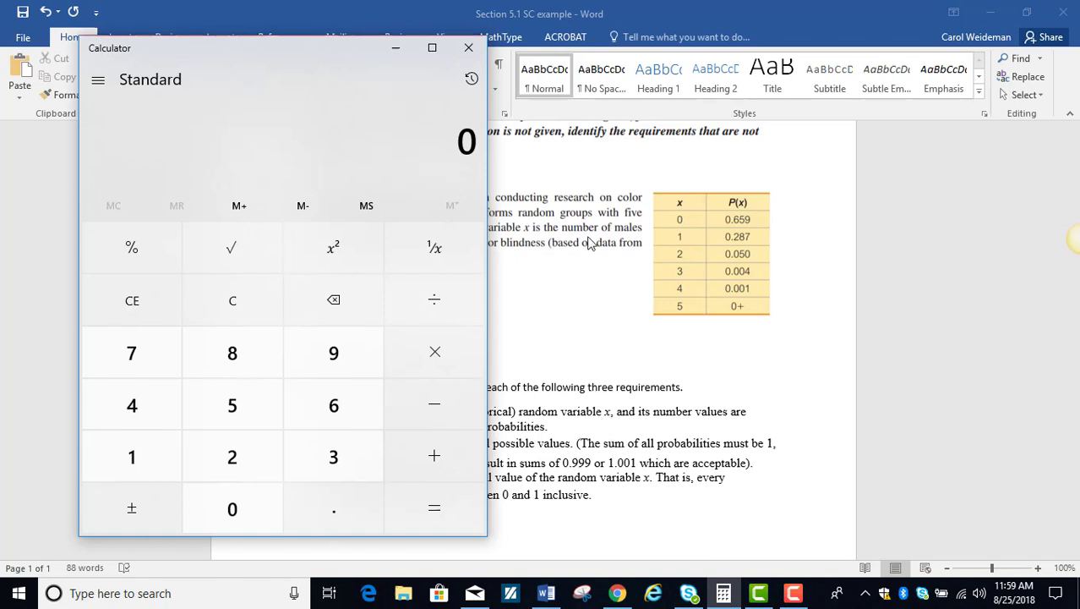
type(".659")
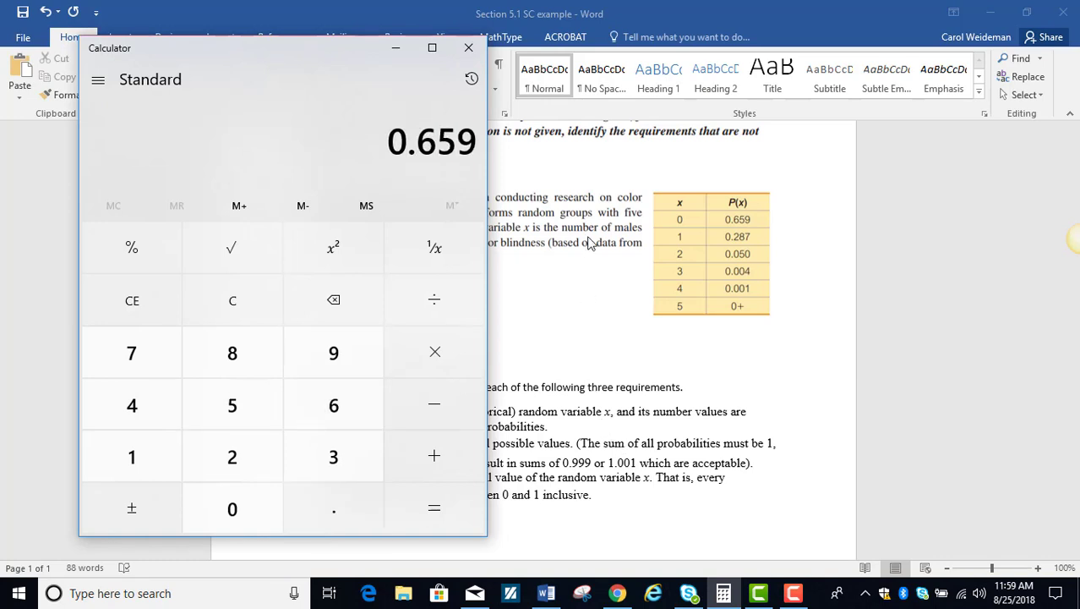
left_click(446, 454)
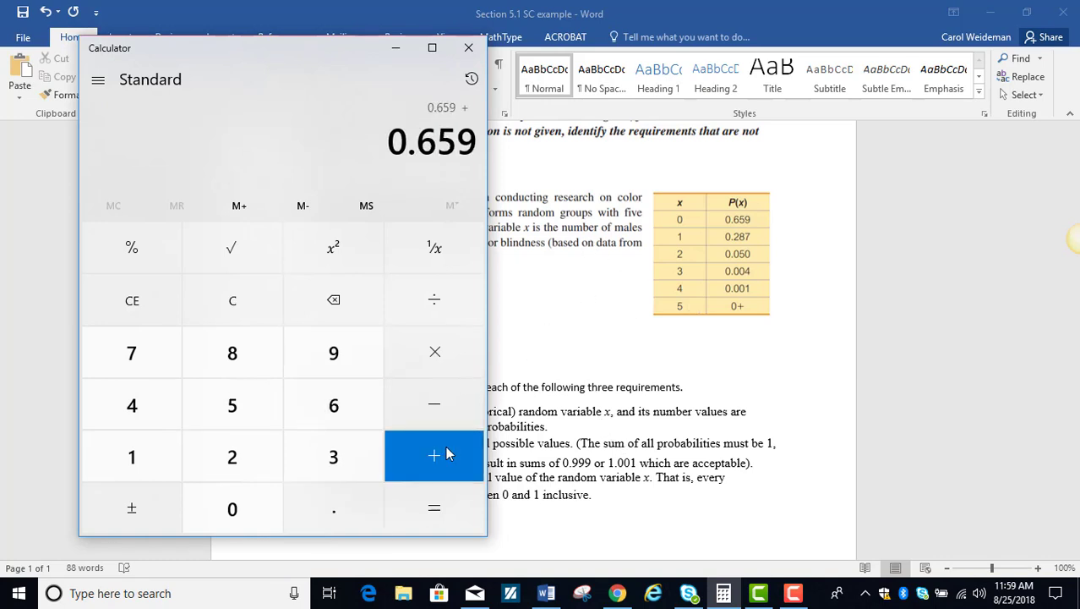
type(".287")
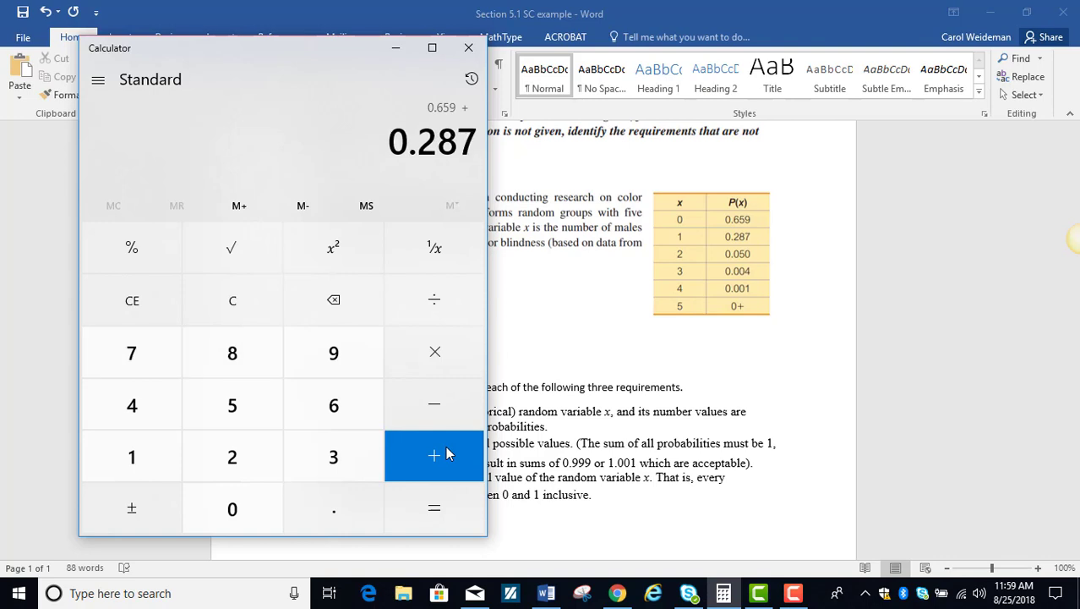
left_click(446, 448)
type(".05")
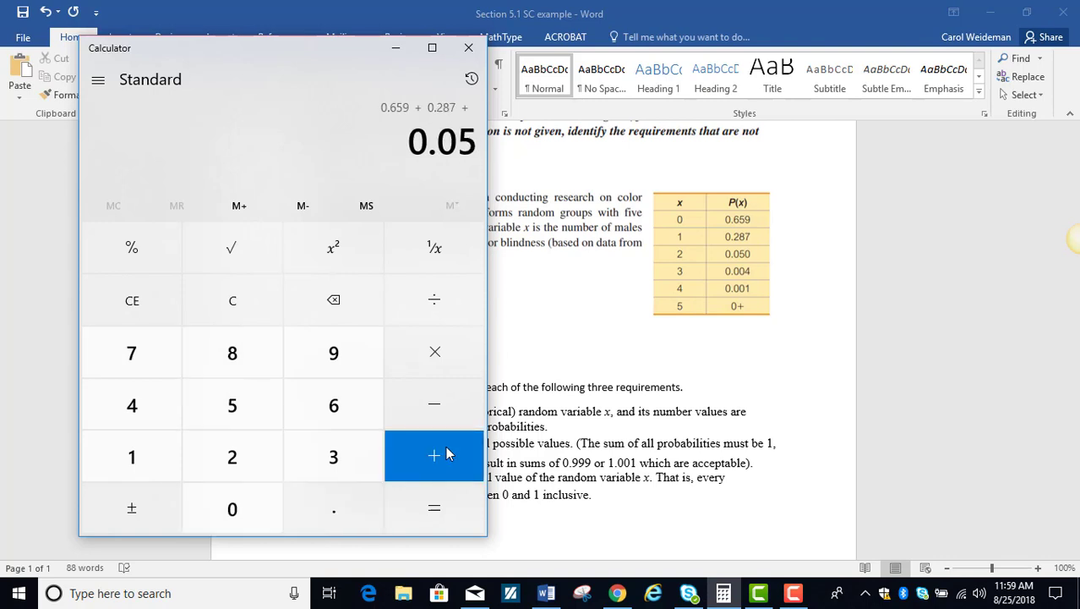
left_click(446, 449)
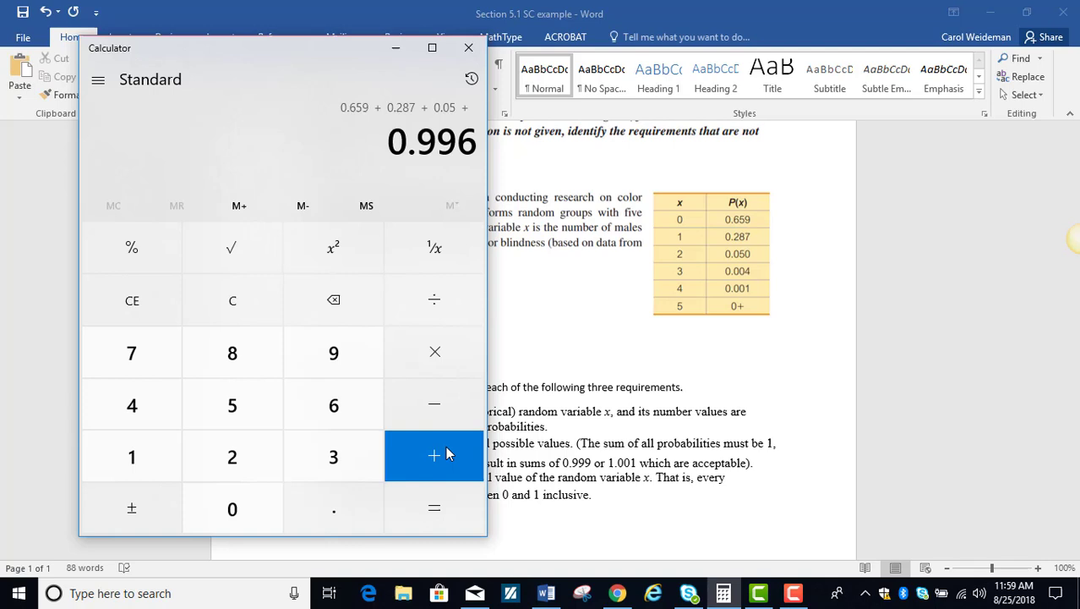
type(".004")
left_click(446, 448)
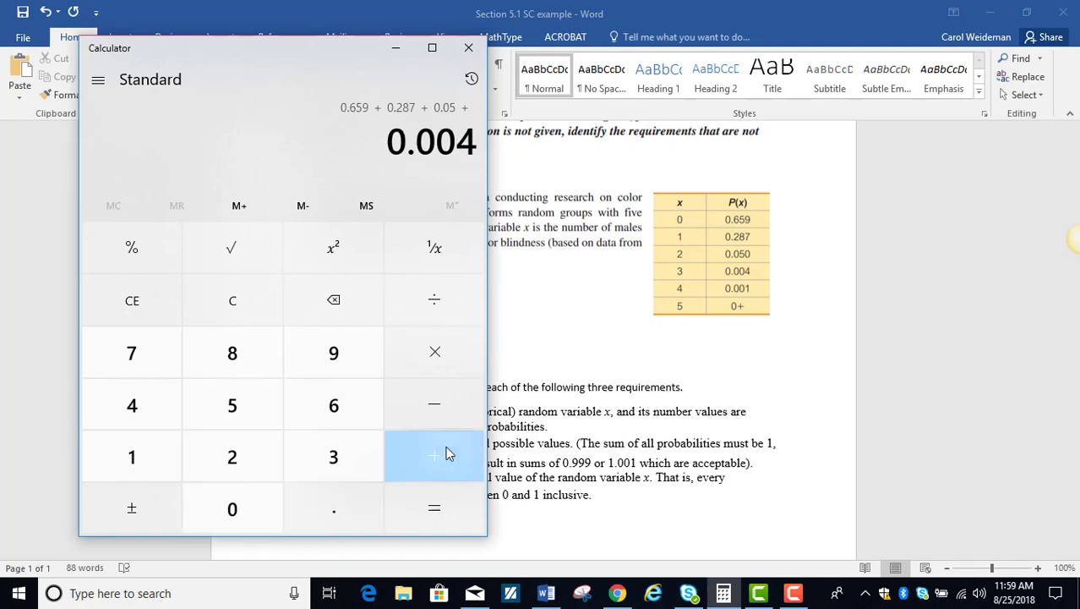
type(".001")
key("Return")
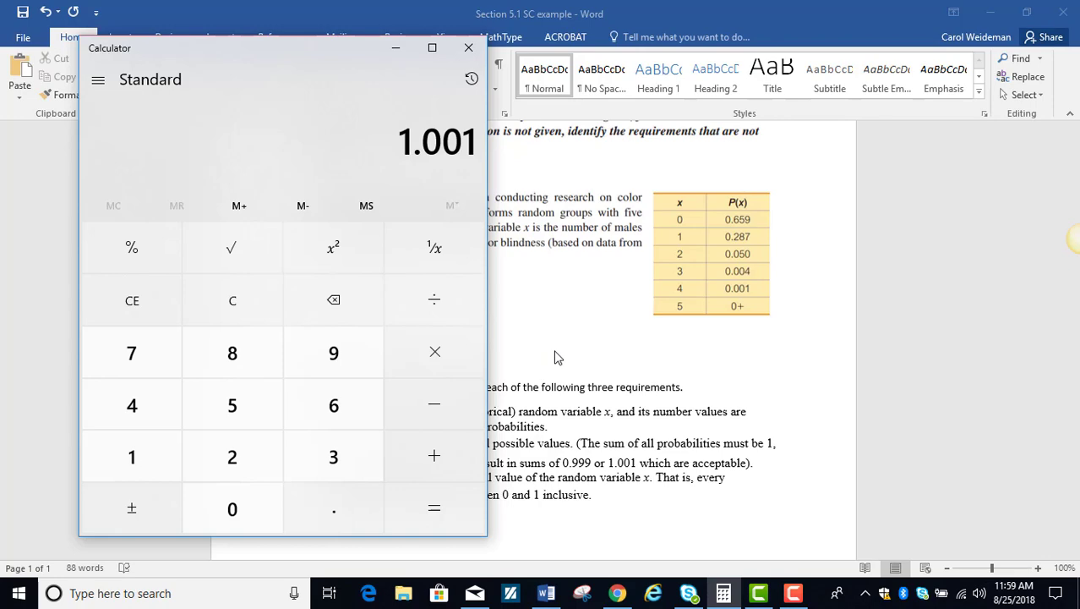
Minimize Calculator and scroll Word back up to the Section 5.1 exercise heading.
left_click(396, 48)
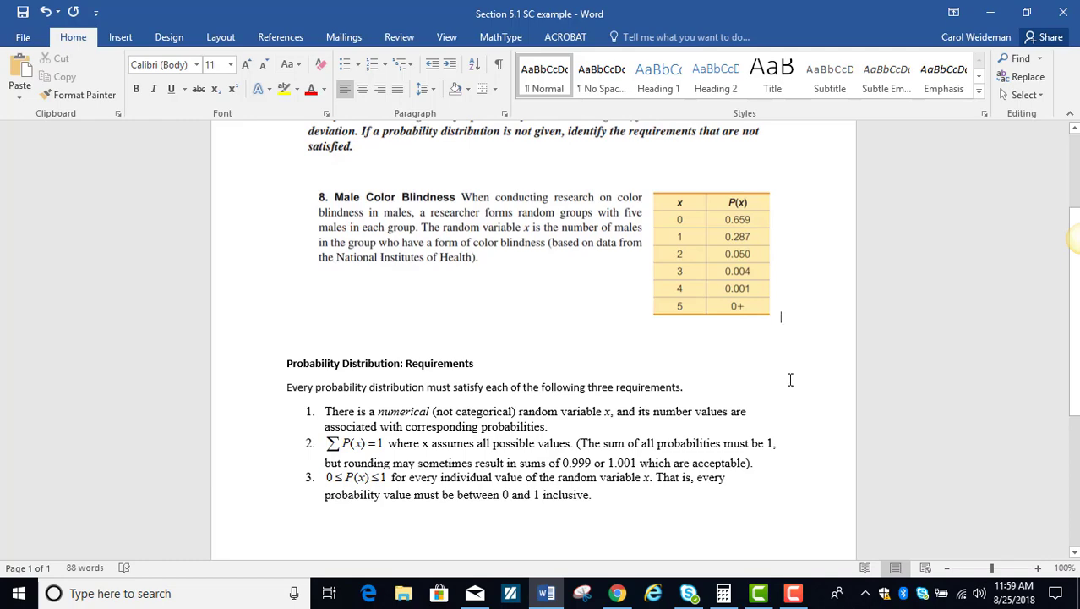
scroll(795, 381, "up", 2)
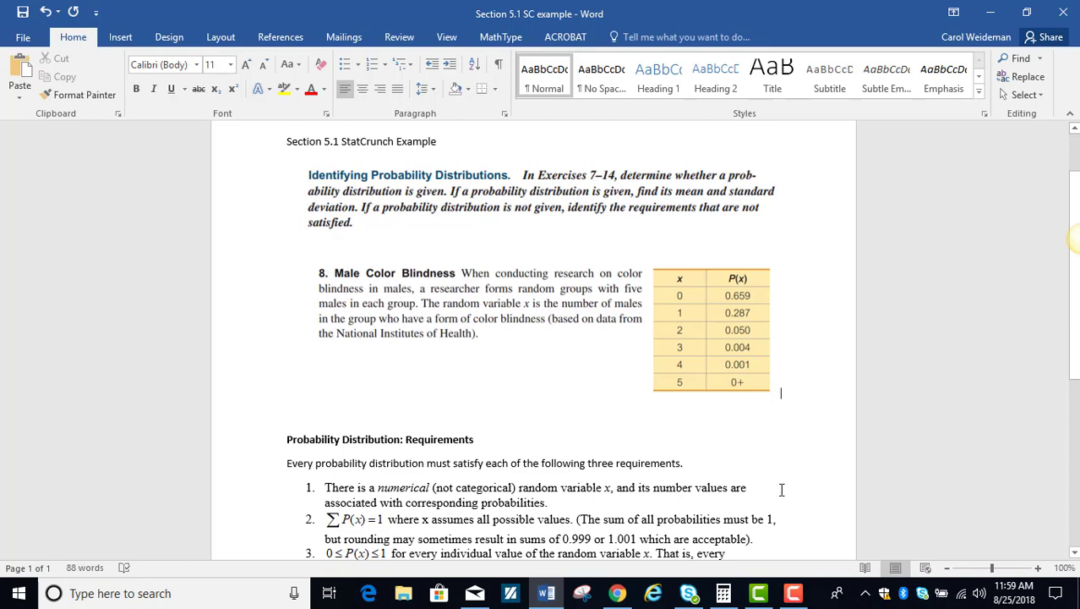
Open StatCrunch from the MyLab course and bring up the sheet holding x and P(x).
left_click(618, 593)
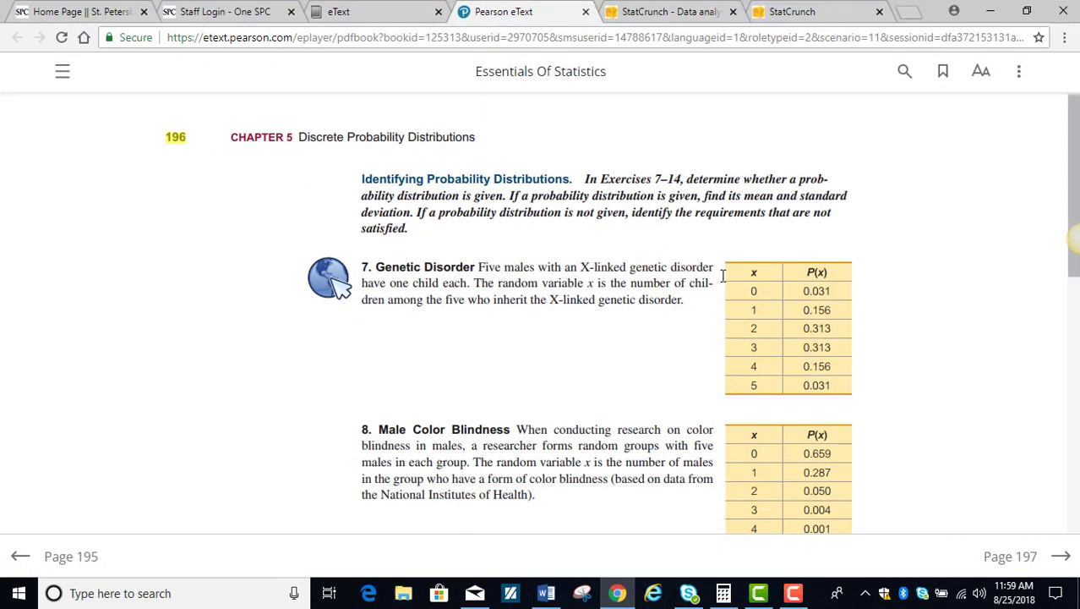
left_click(405, 18)
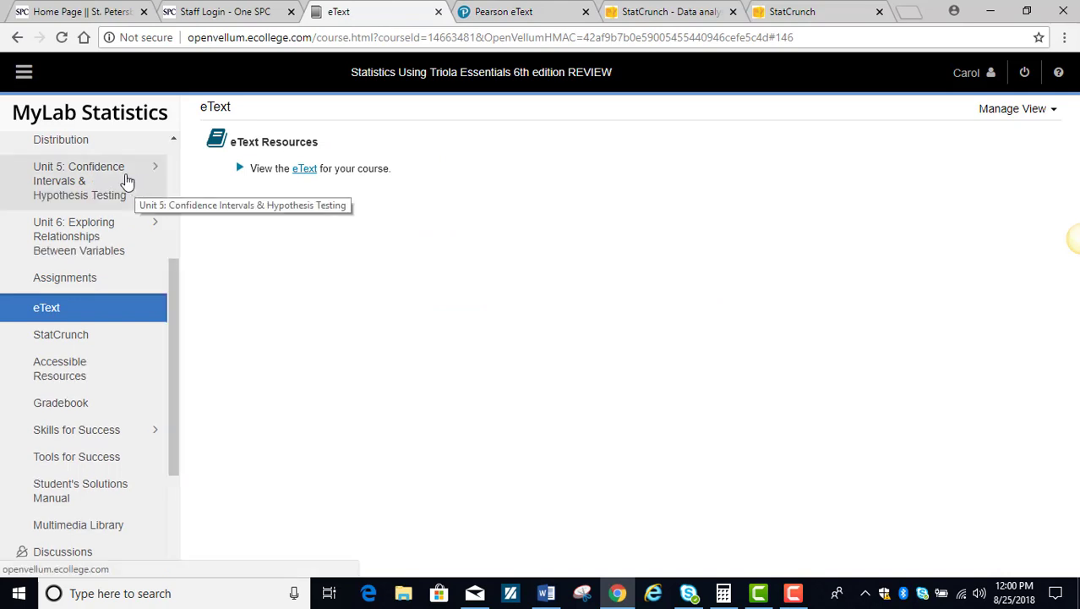
left_click(74, 338)
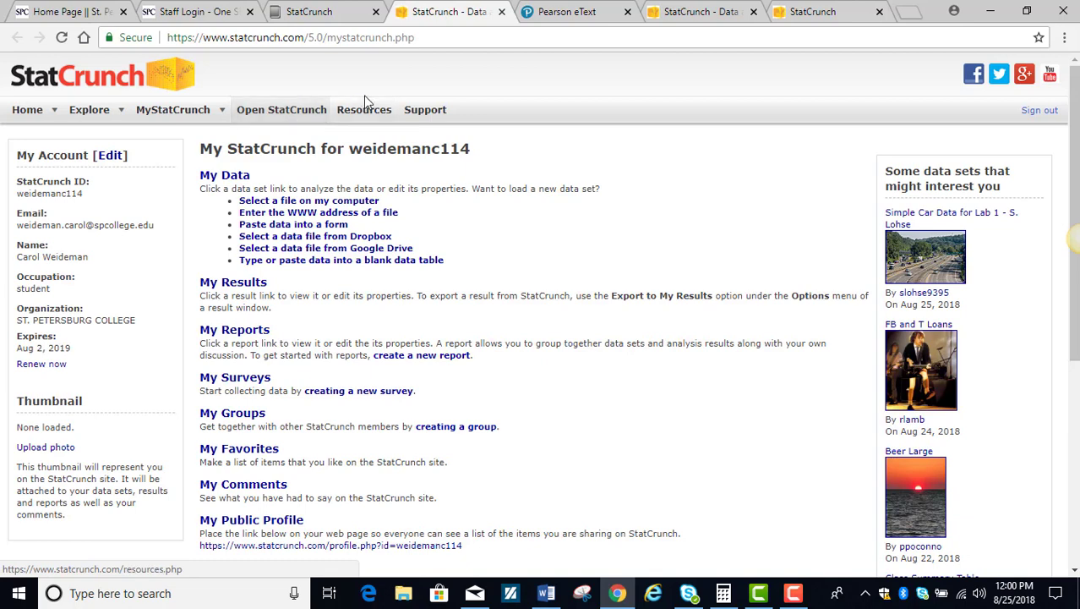
left_click(708, 17)
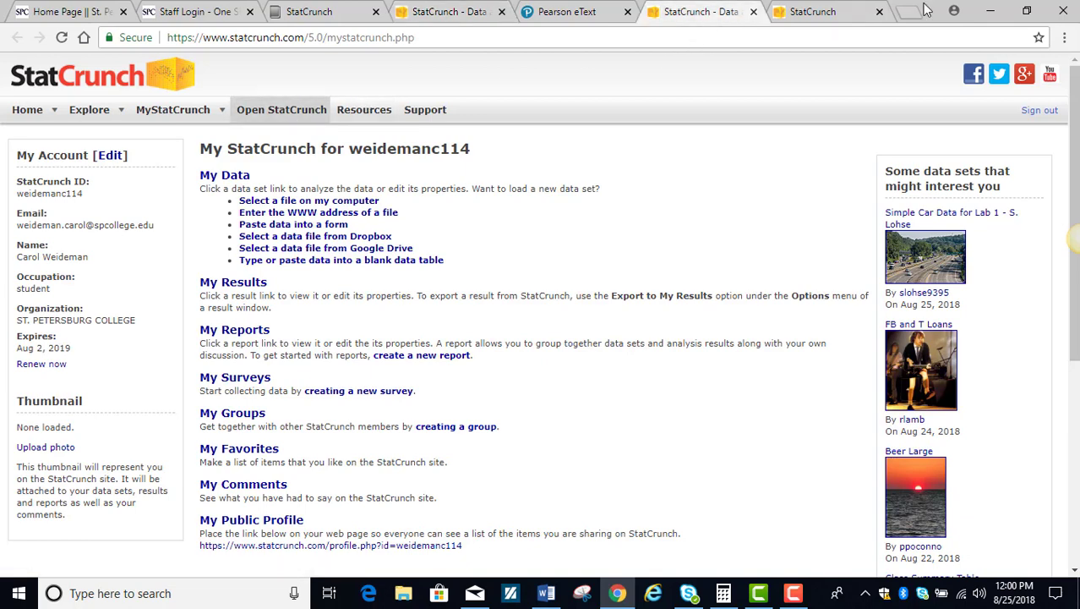
left_click(824, 14)
left_click(488, 262)
mouse_move(92, 120)
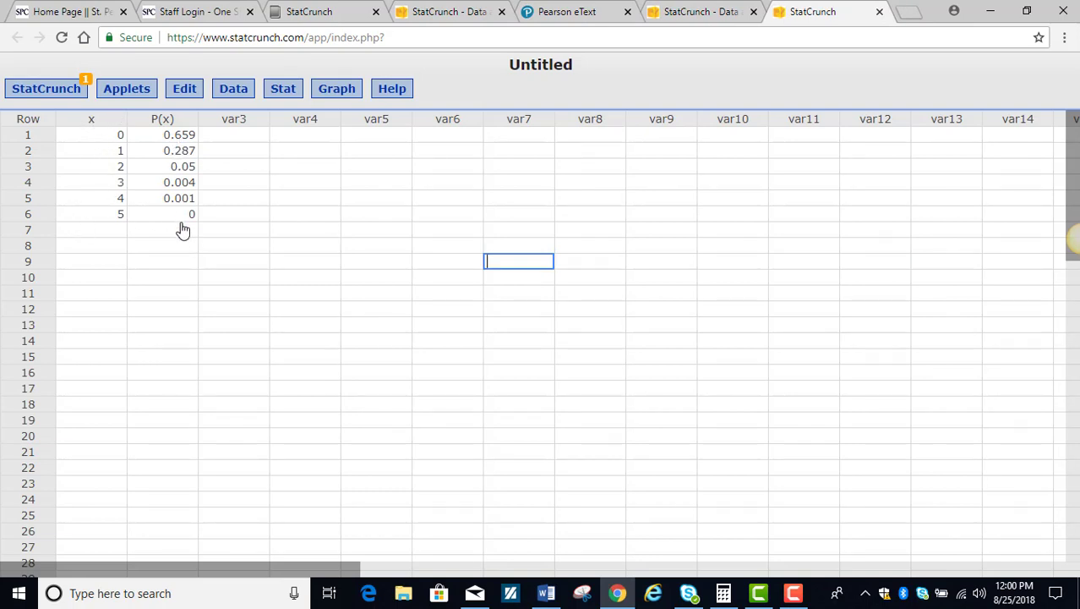
left_click(1028, 12)
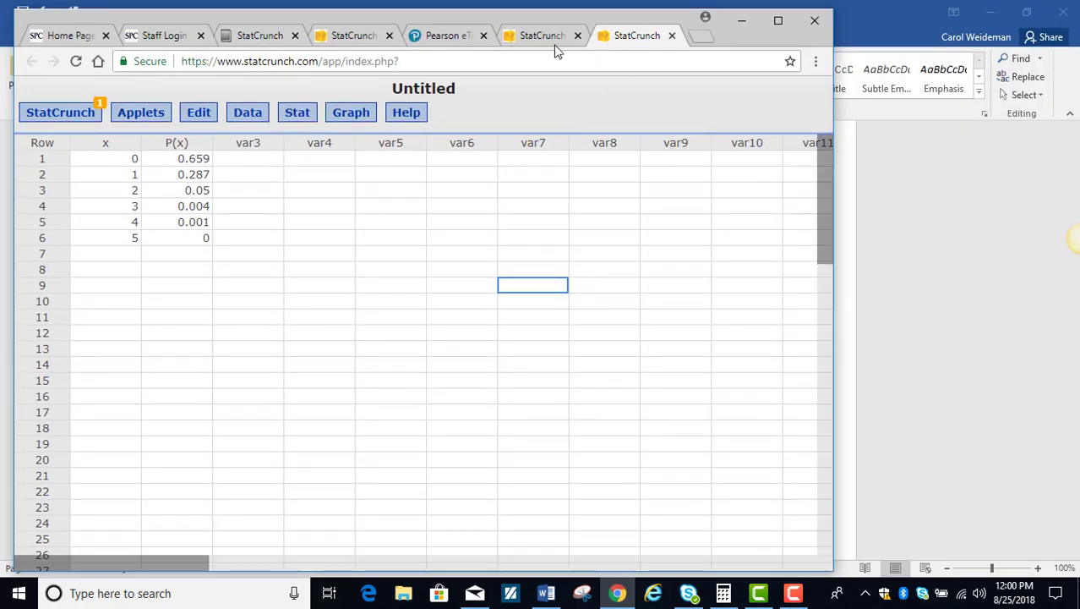
left_click_drag(478, 24, 968, 84)
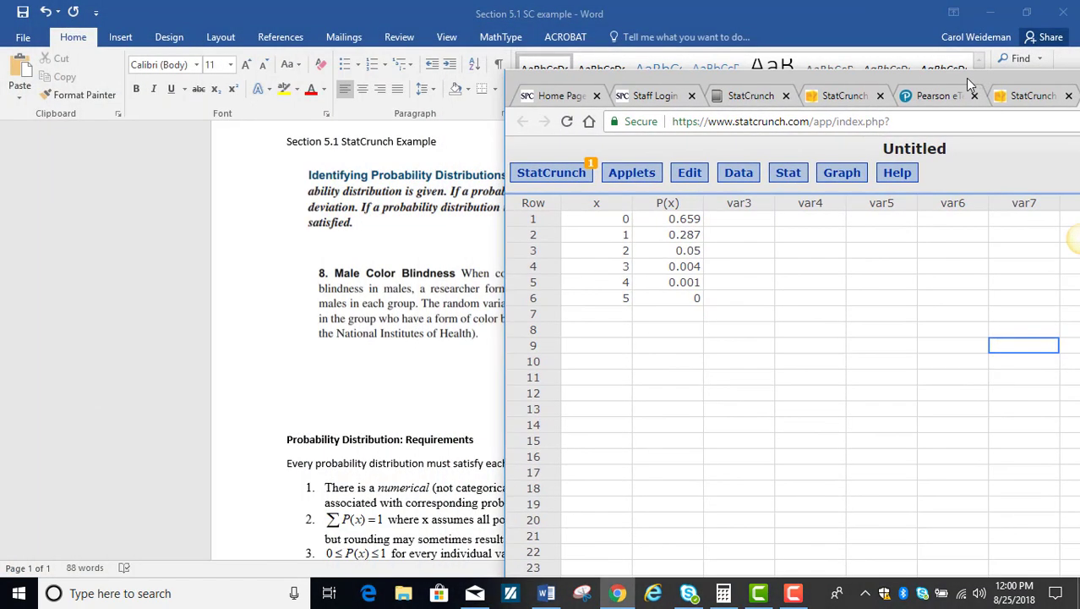
left_click(1026, 9)
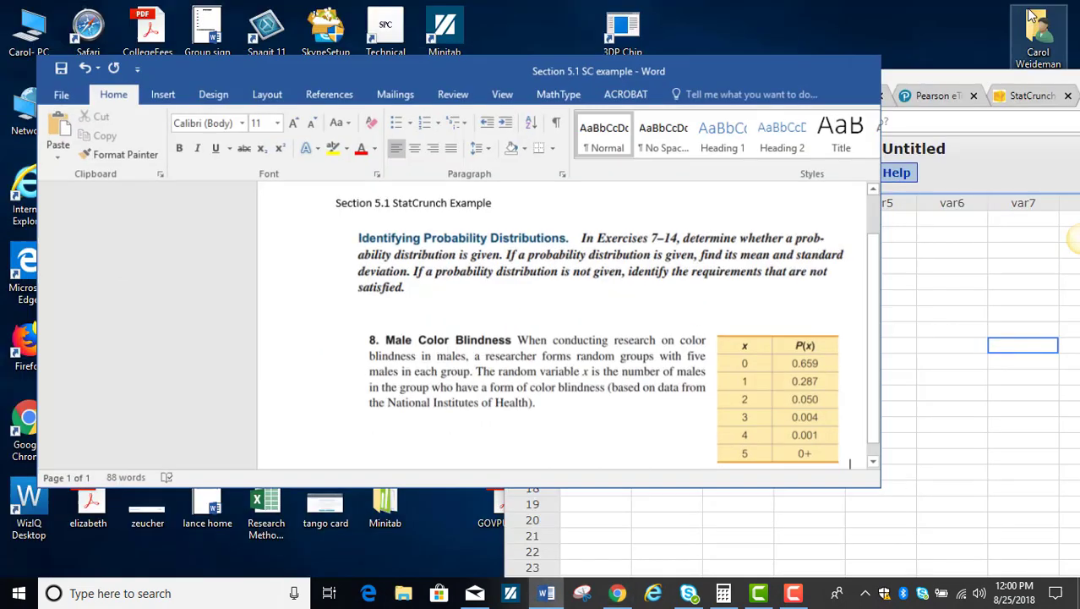
left_click_drag(645, 91, 504, 57)
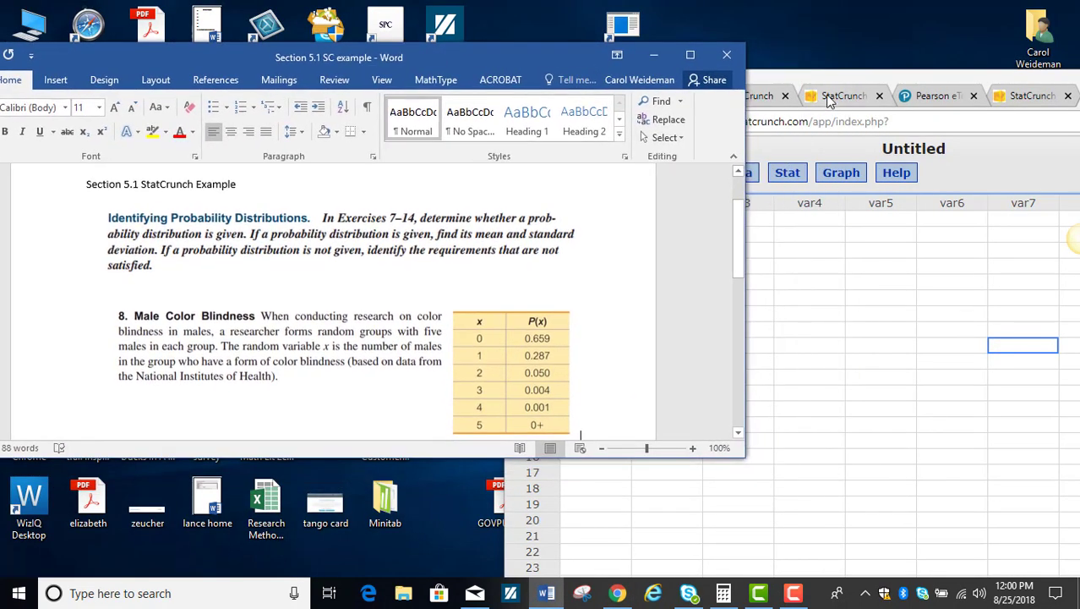
left_click(826, 88)
left_click_drag(826, 88, 918, 102)
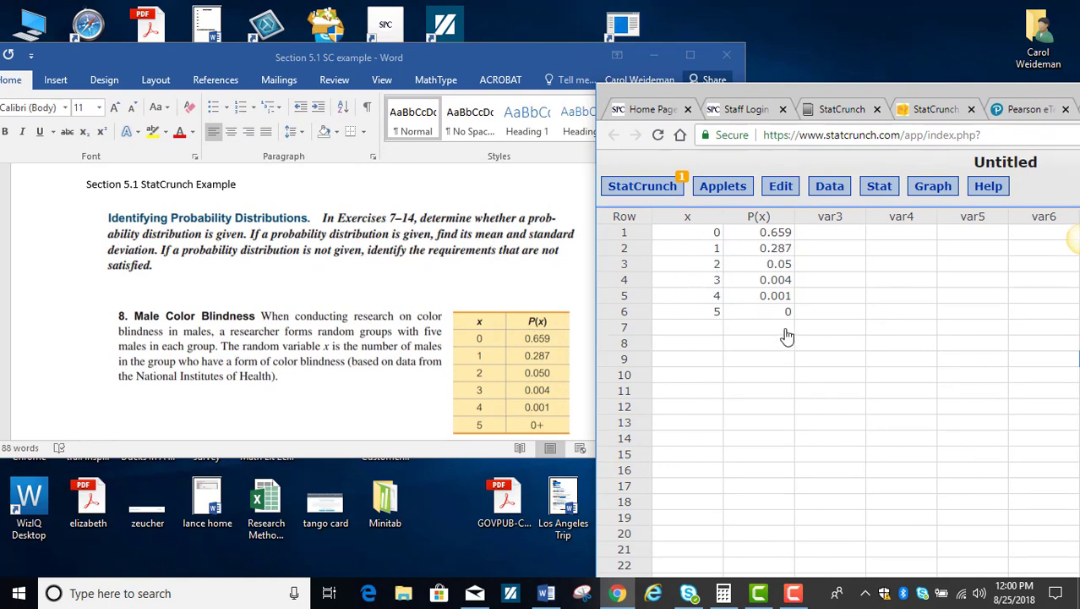
mouse_move(1017, 95)
left_mouse_down()
mouse_move(831, 87)
mouse_move(778, 63)
left_mouse_up()
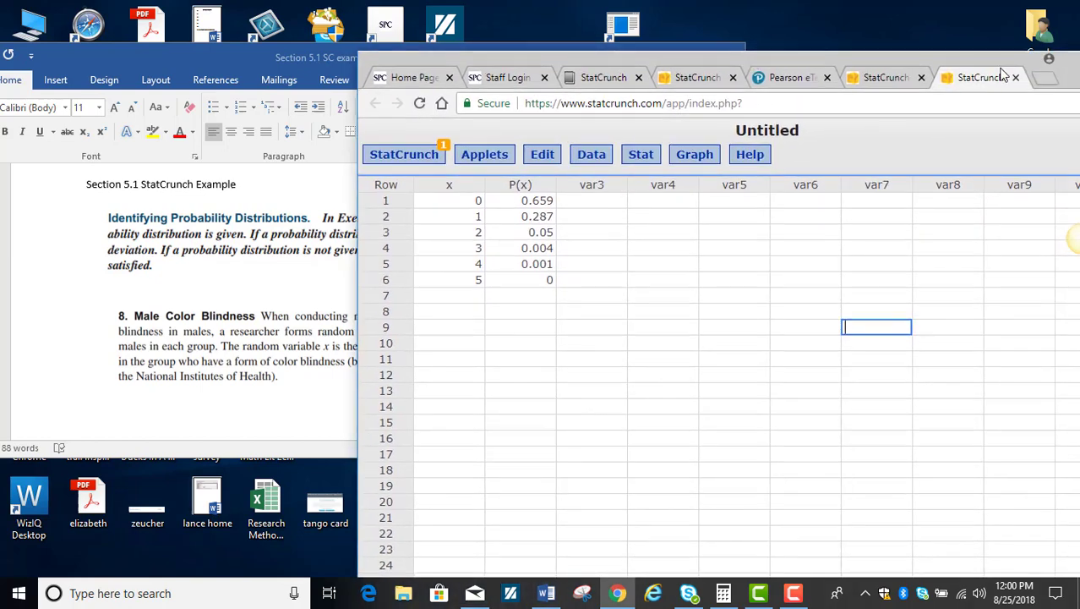
left_click_drag(965, 57, 865, 51)
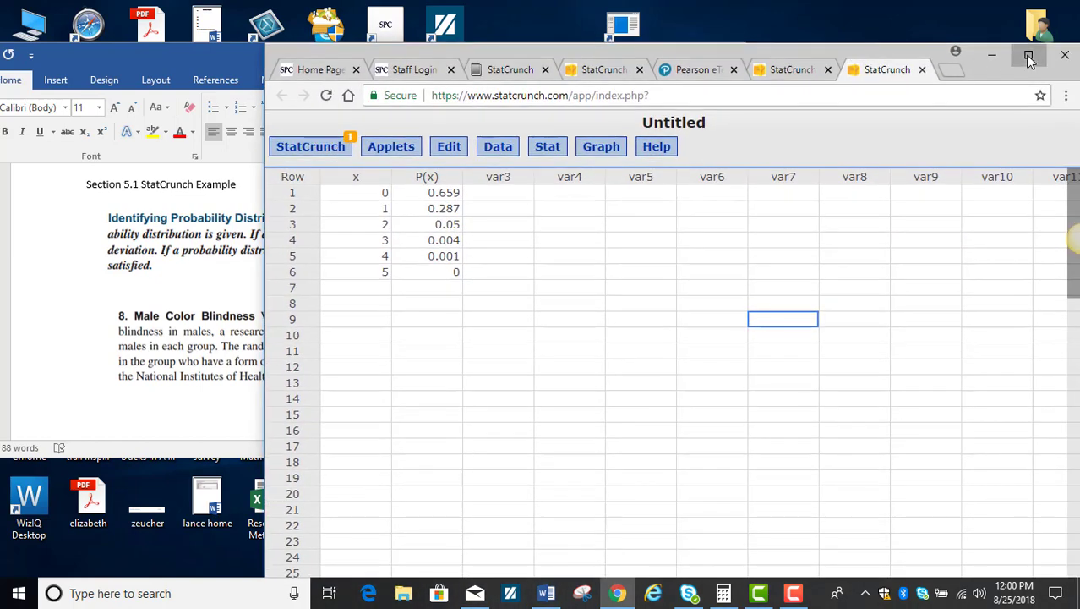
Maximize StatCrunch and open Stat > Calculators > Custom with Values in x and Weights in P(x).
left_click(1030, 53)
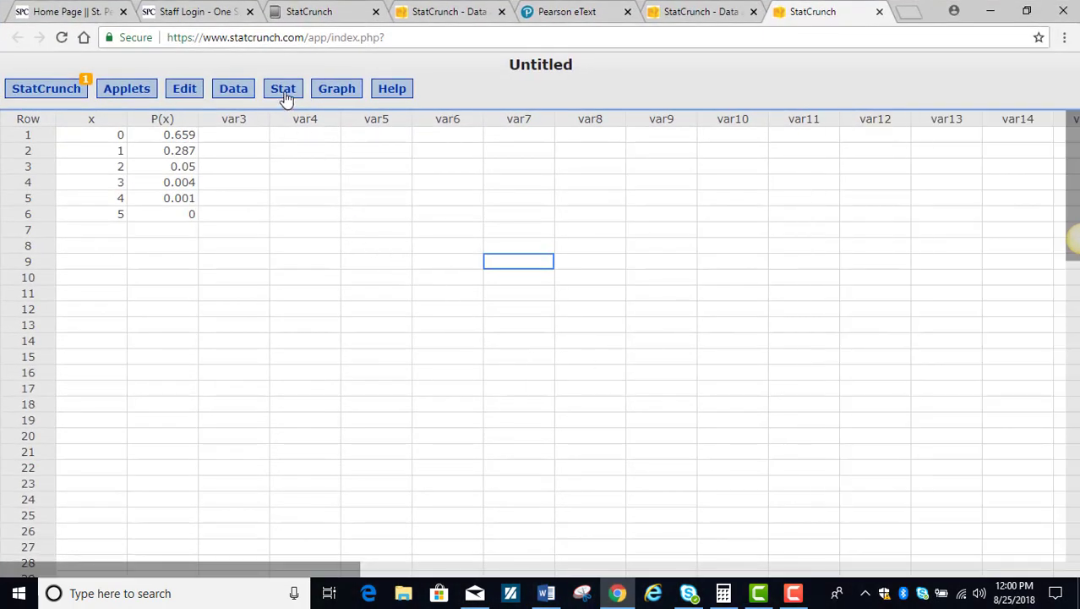
left_click(284, 93)
mouse_move(308, 109)
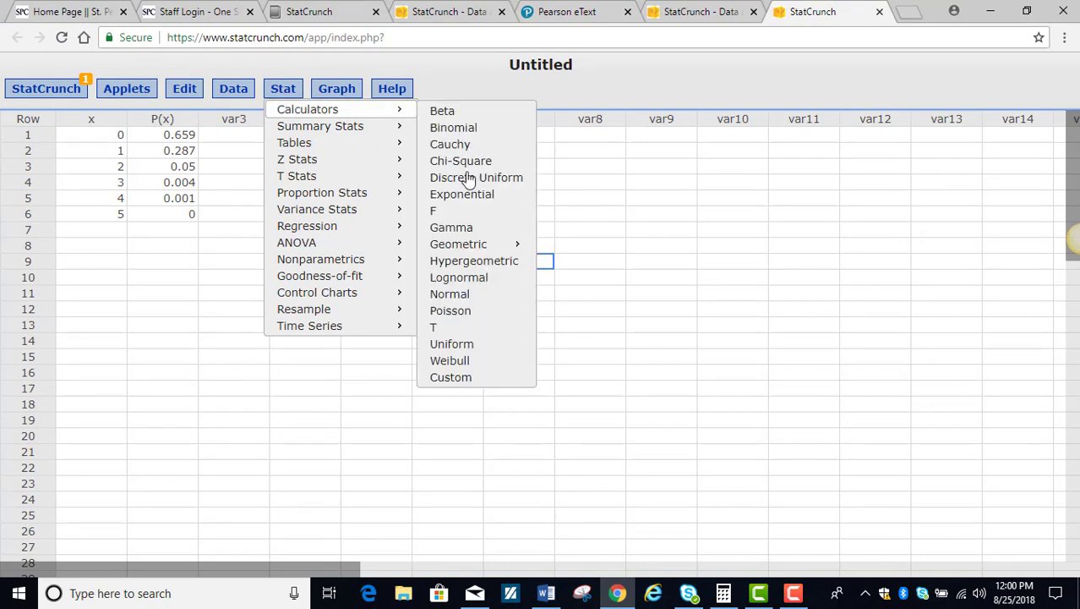
left_click(456, 377)
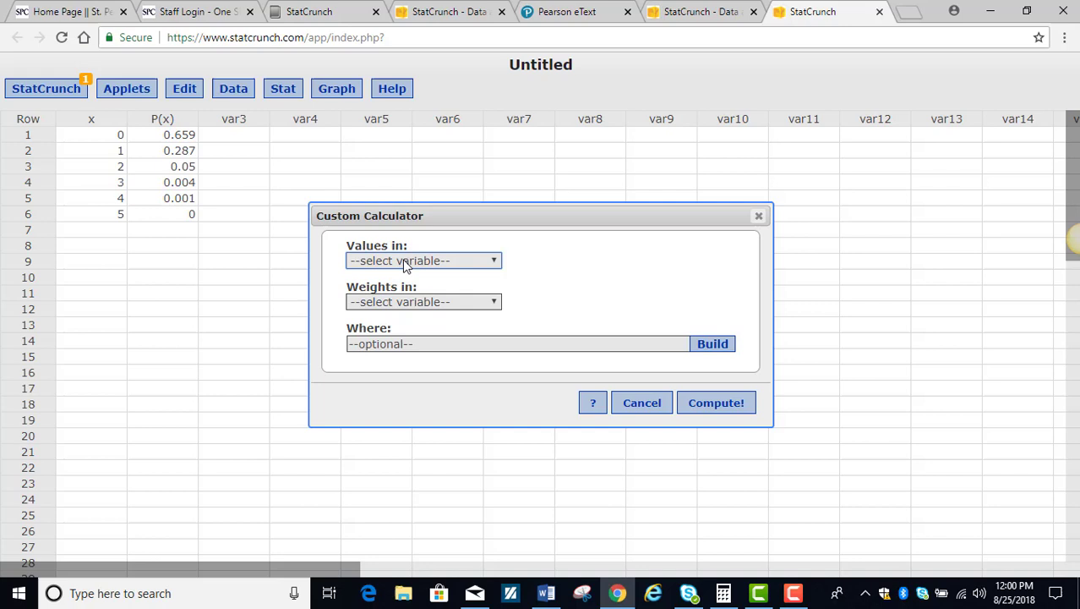
left_click(406, 262)
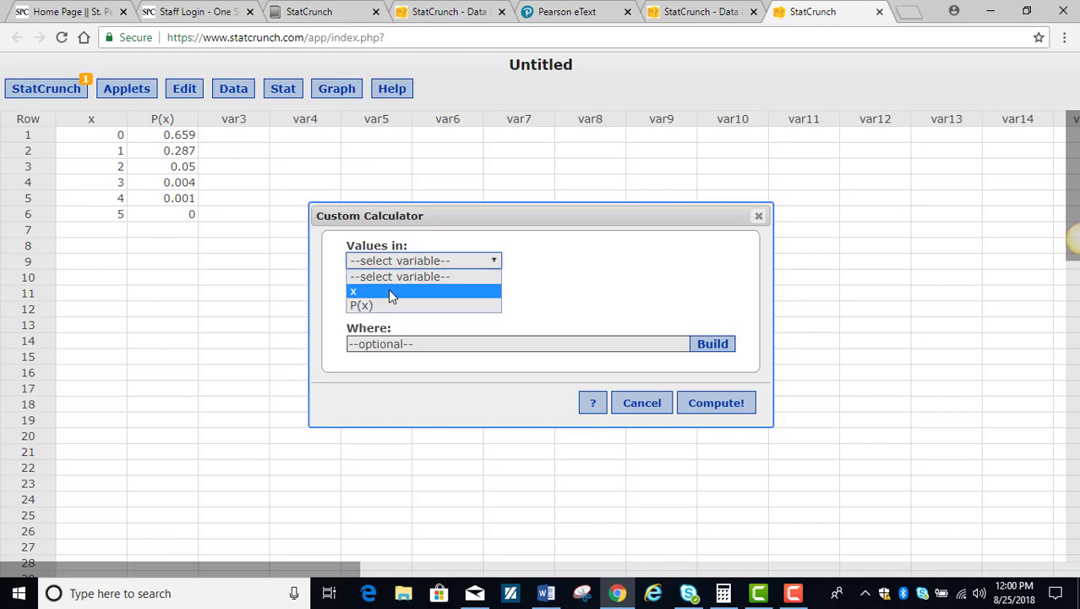
left_click(388, 288)
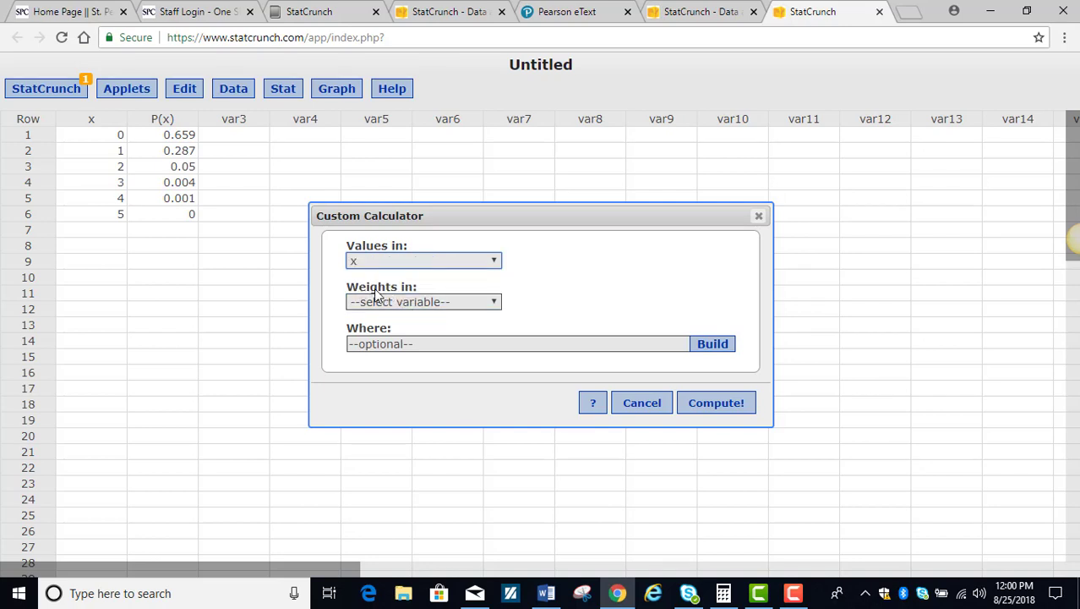
left_click(414, 312)
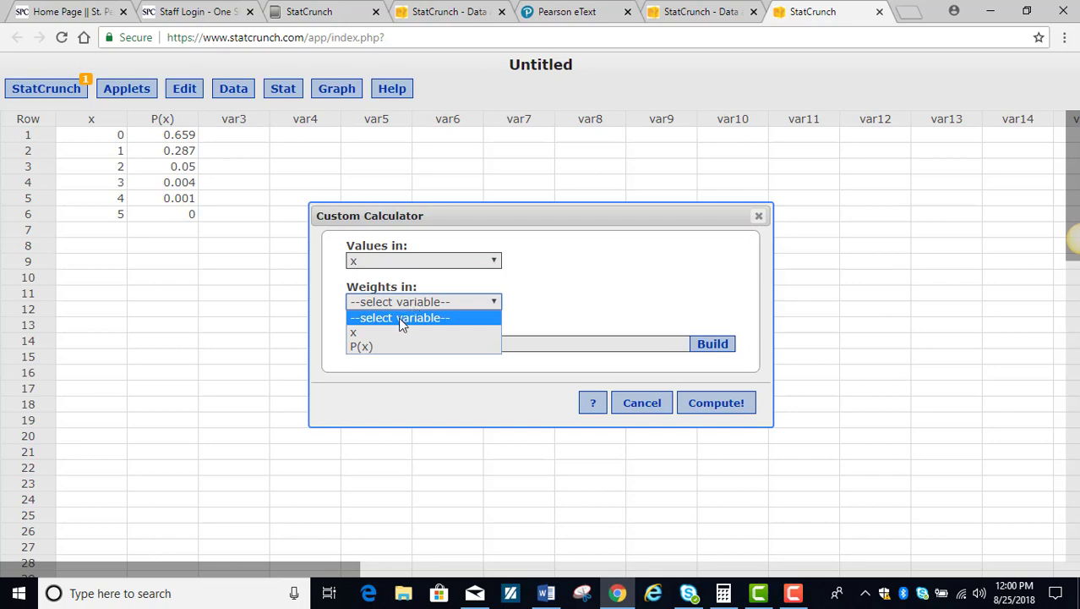
left_click(400, 350)
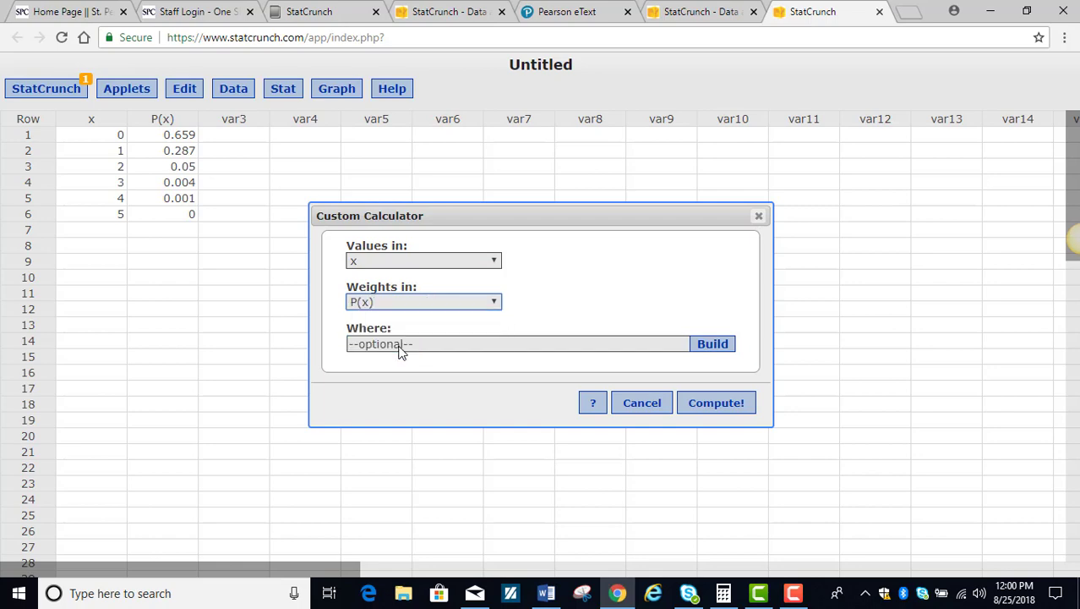
Compute the distribution (mean 0.4025974, SD 0.61349562) and move the results window toward the centre.
left_click(709, 406)
left_click_drag(791, 176, 494, 88)
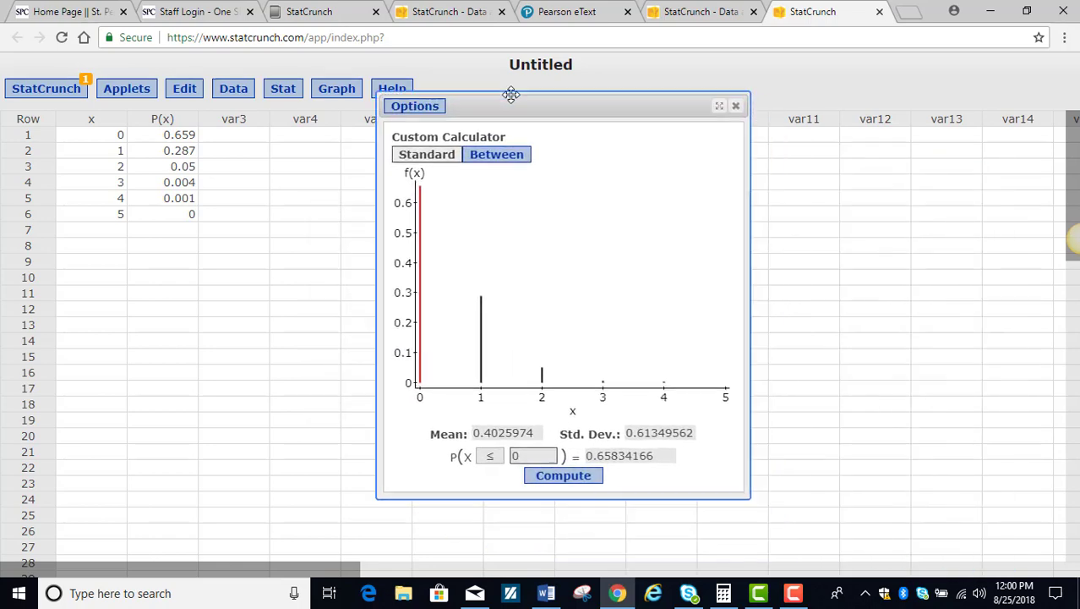